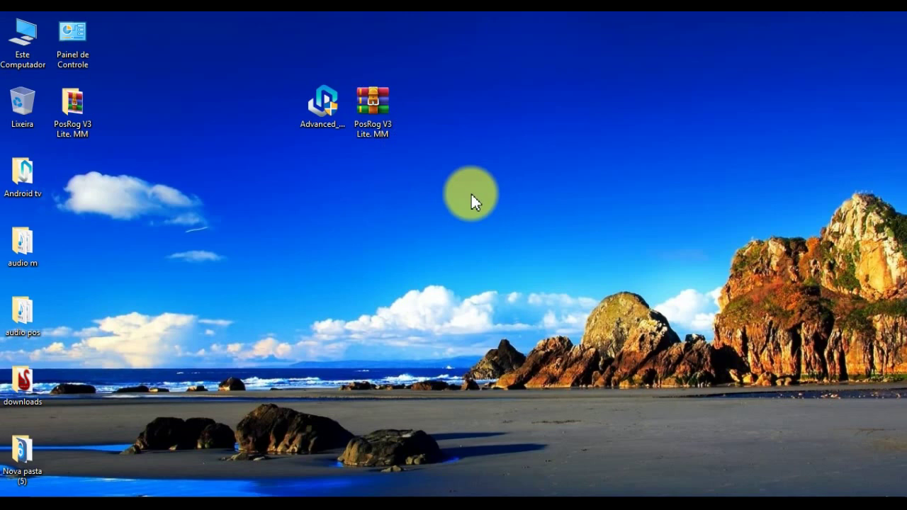
# Step: Check the free space on the POS ROG (E:) drive in File Explorer
pyautogui.rightClick(381, 110)
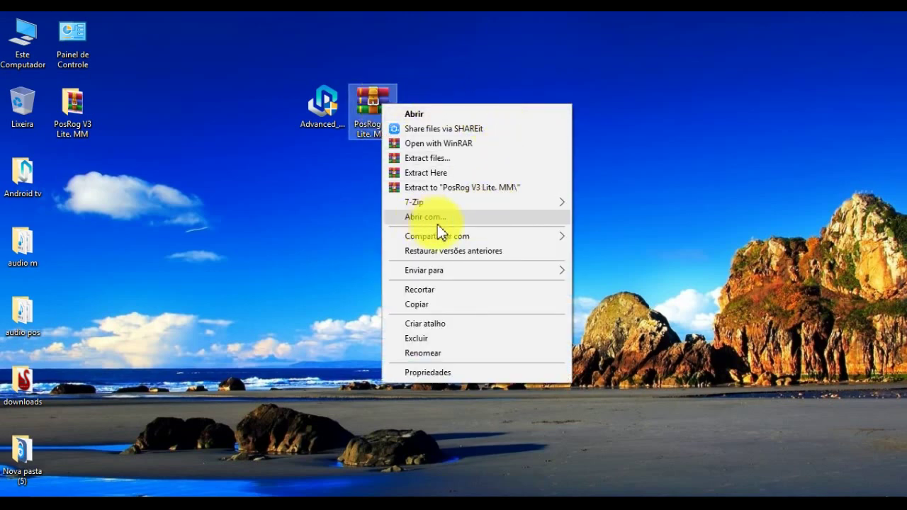
pyautogui.click(516, 79)
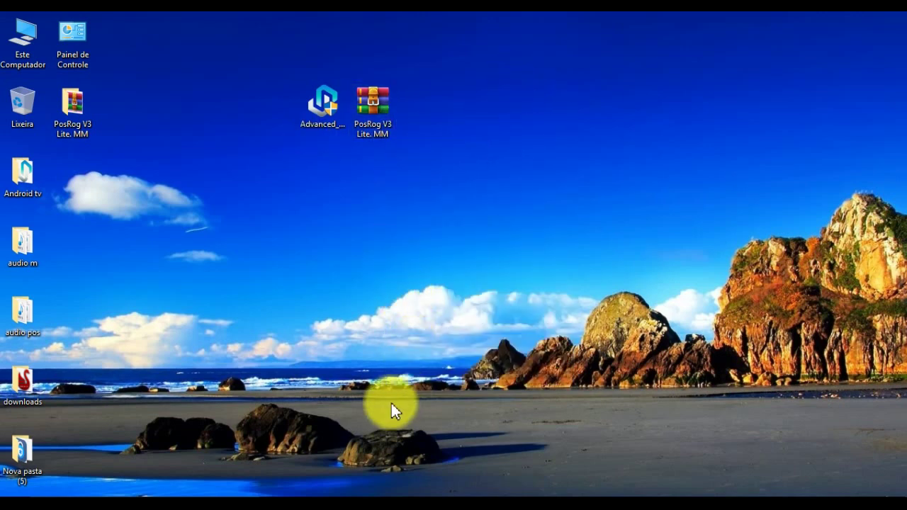
pyautogui.click(332, 494)
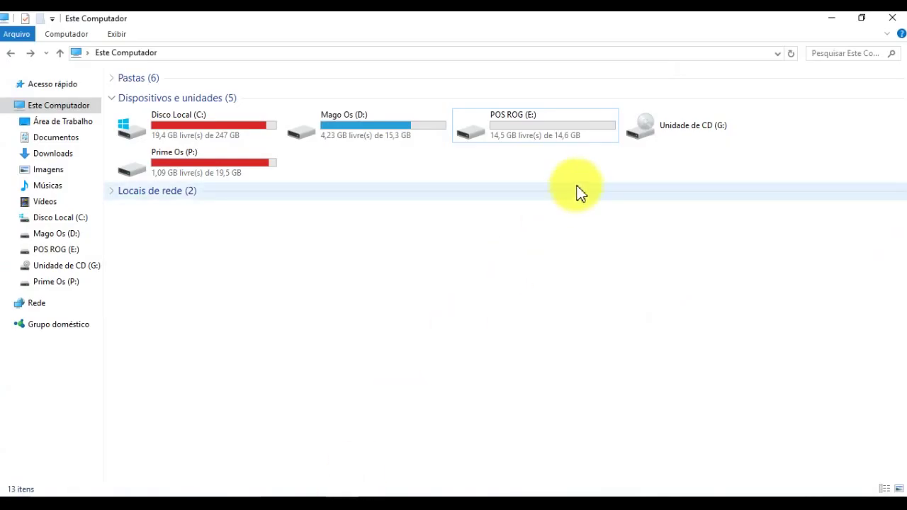
pyautogui.click(510, 134)
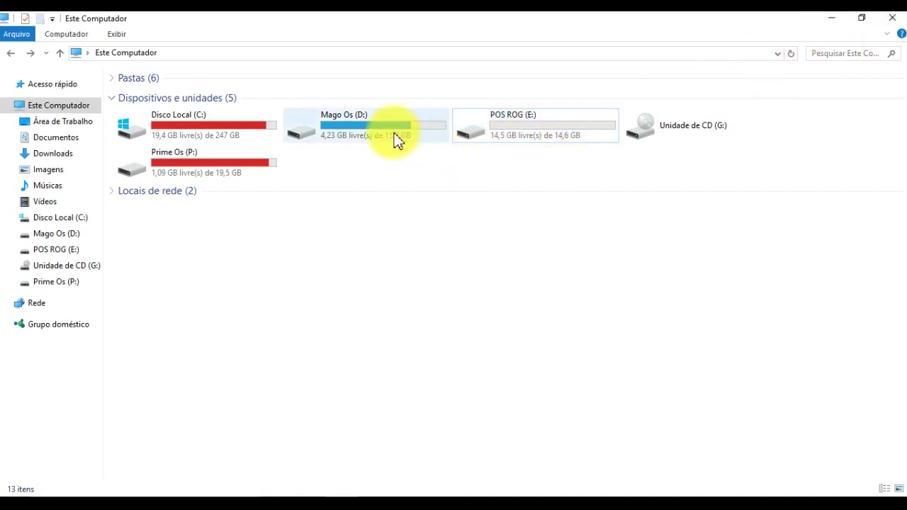
pyautogui.click(890, 19)
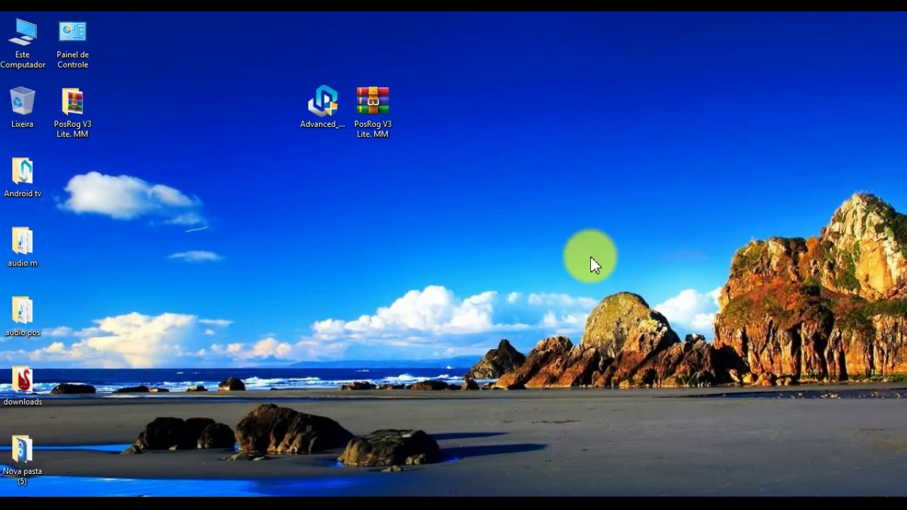
# Step: Extract the PosRog V3 Lite. MM archive onto the desktop and move the extracted disc image near the installer file
pyautogui.rightClick(378, 103)
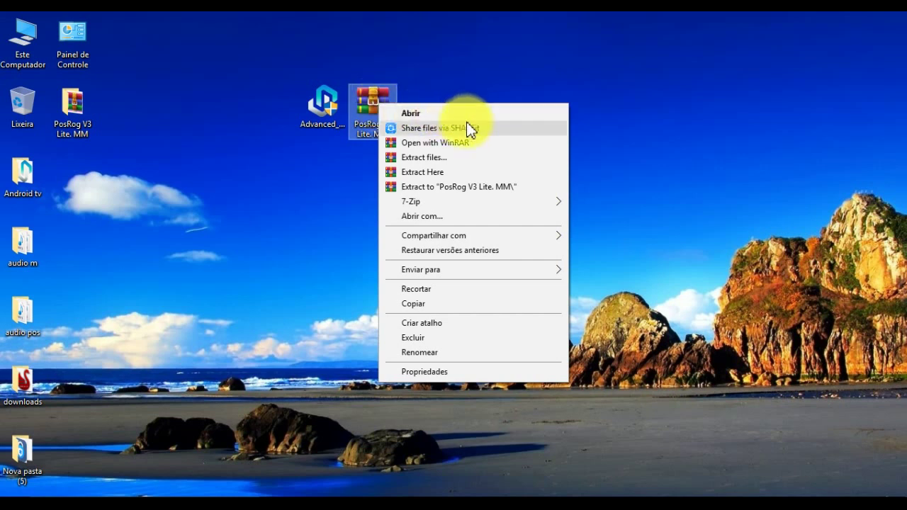
pyautogui.click(448, 174)
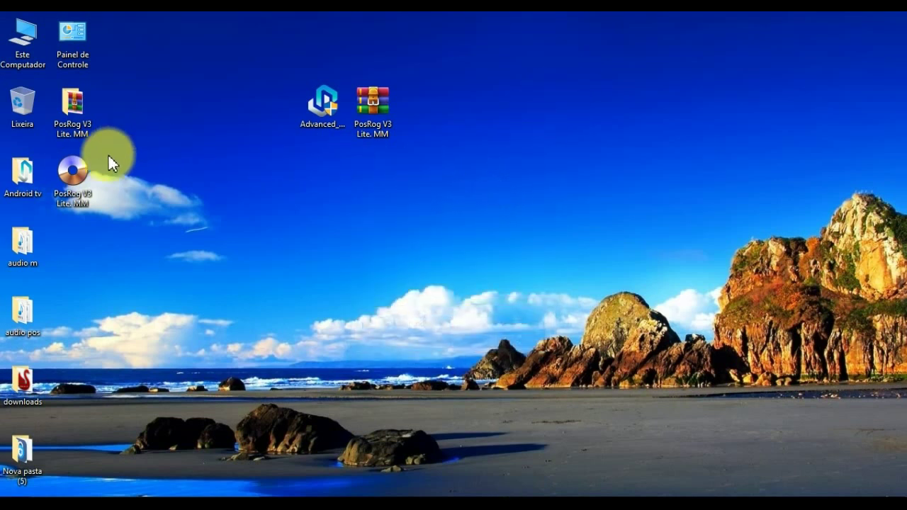
pyautogui.moveTo(71, 172); pyautogui.dragTo(244, 135)
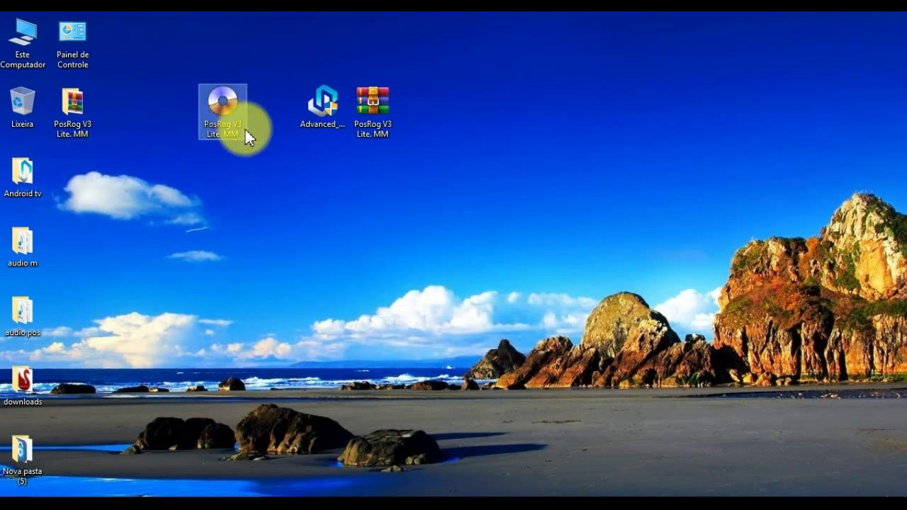
pyautogui.click(255, 157)
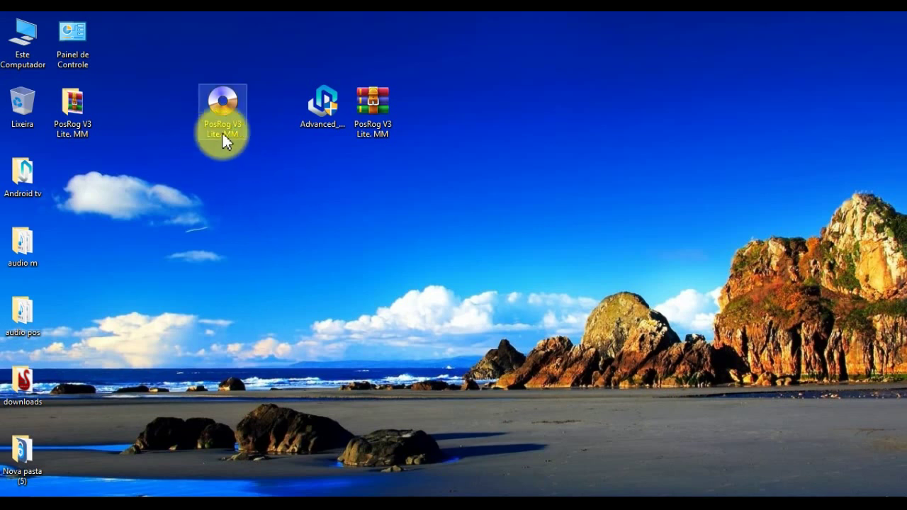
# Step: Run the Advanced Android x86 Installer and load the PosRog V3 Lite. MM disc image from the desktop as the OS package
pyautogui.doubleClick(316, 119)
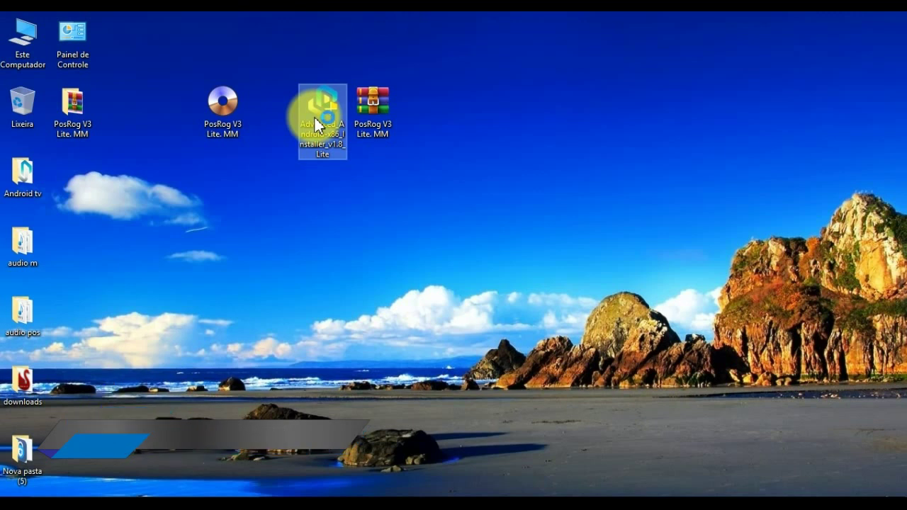
pyautogui.click(516, 319)
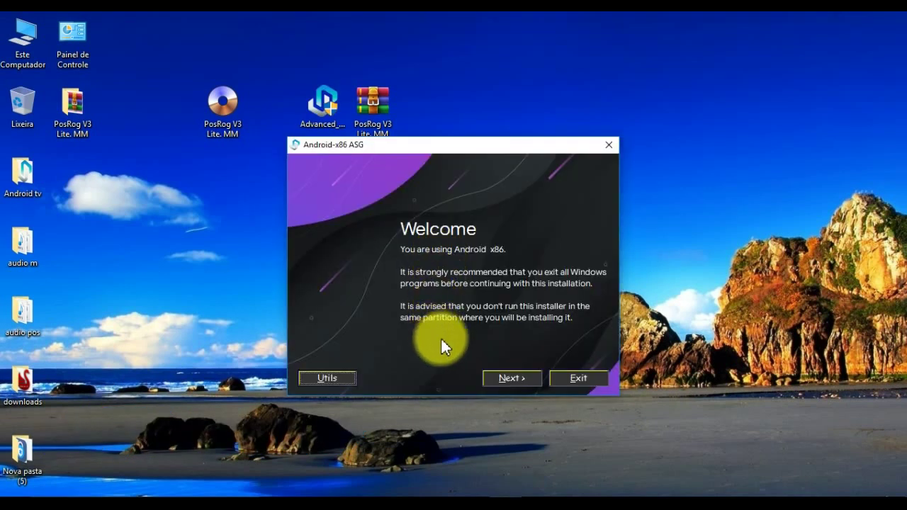
pyautogui.click(499, 379)
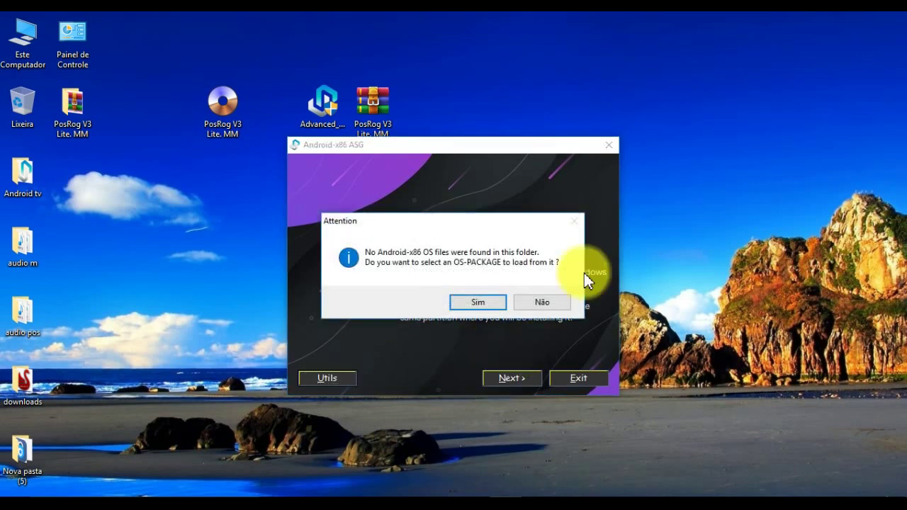
pyautogui.click(482, 302)
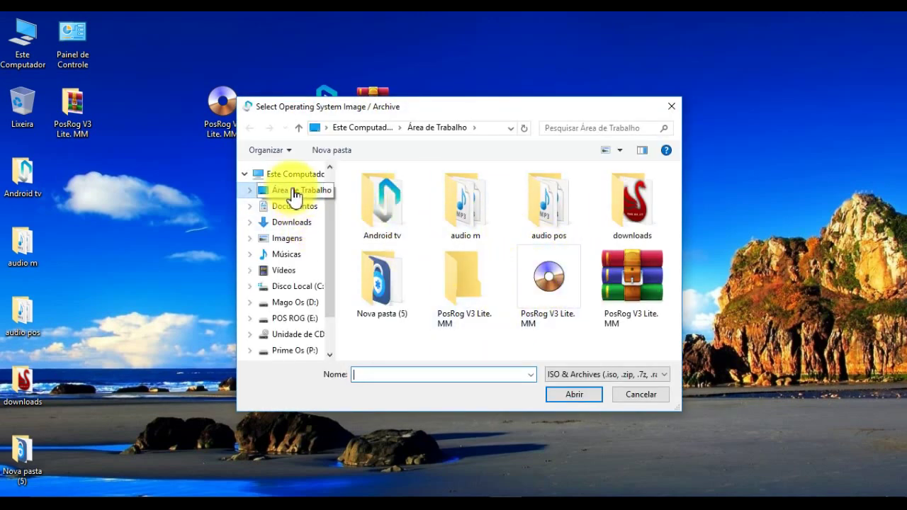
pyautogui.click(544, 291)
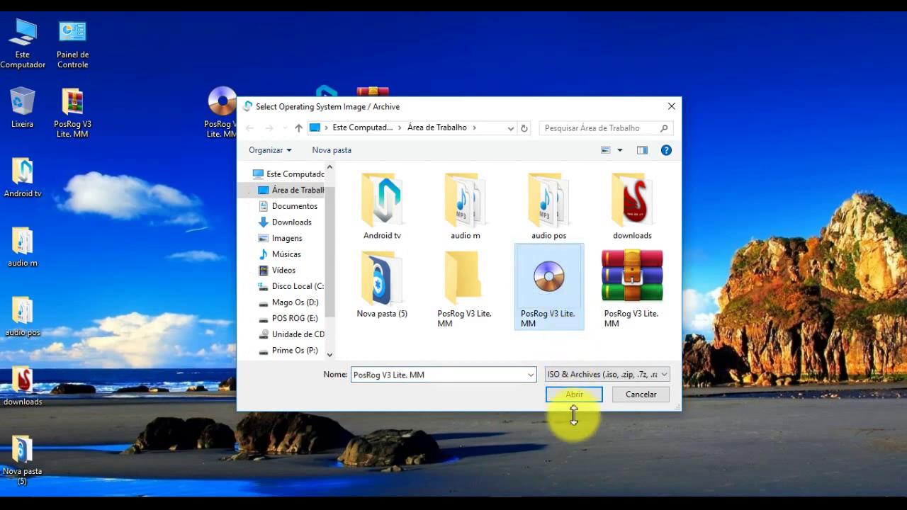
pyautogui.click(576, 395)
pyautogui.press('Return')
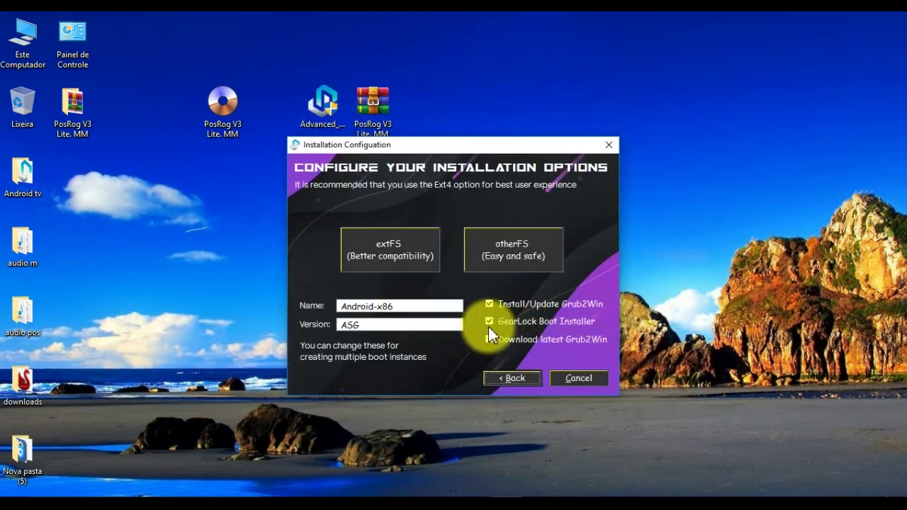
# Step: Disable the GearLock Boot Installer option and name the installation PosRog
pyautogui.click(489, 322)
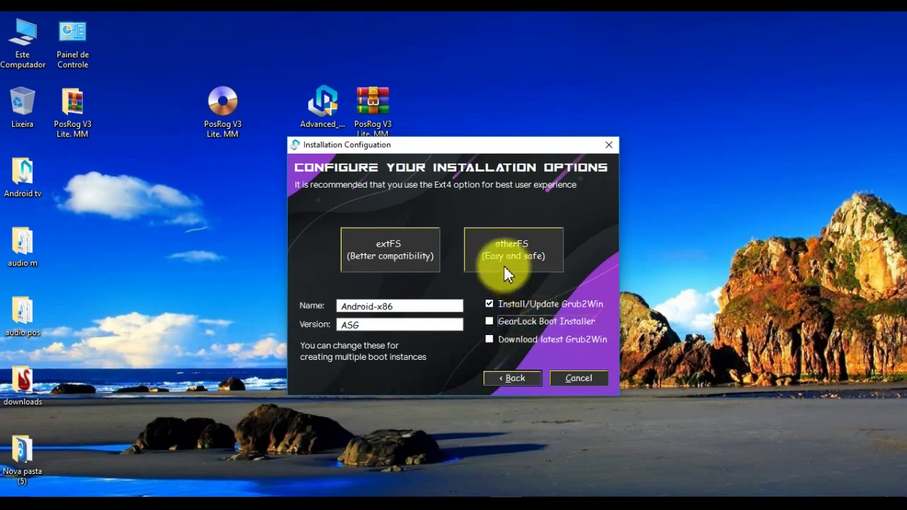
pyautogui.doubleClick(407, 306)
pyautogui.press('BackSpace')
pyautogui.press('BackSpace')
pyautogui.press('BackSpace')
pyautogui.press('BackSpace')
pyautogui.press('BackSpace')
pyautogui.press('BackSpace')
pyautogui.press('BackSpace')
pyautogui.press('BackSpace')
pyautogui.press('BackSpace')
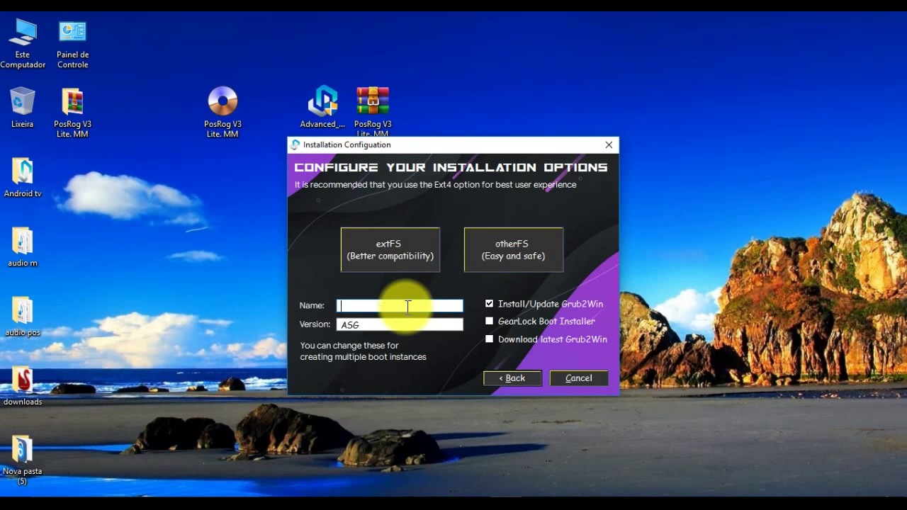
pyautogui.write('Po')
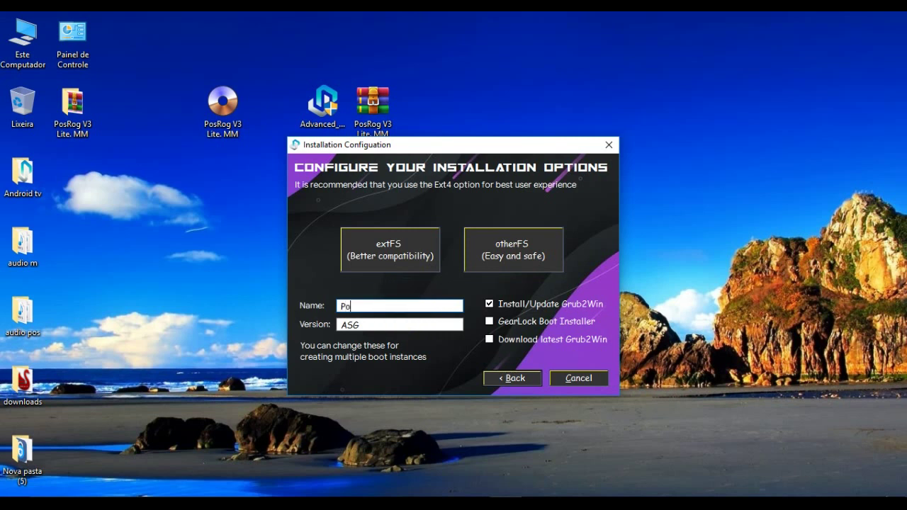
pyautogui.write('sRog')
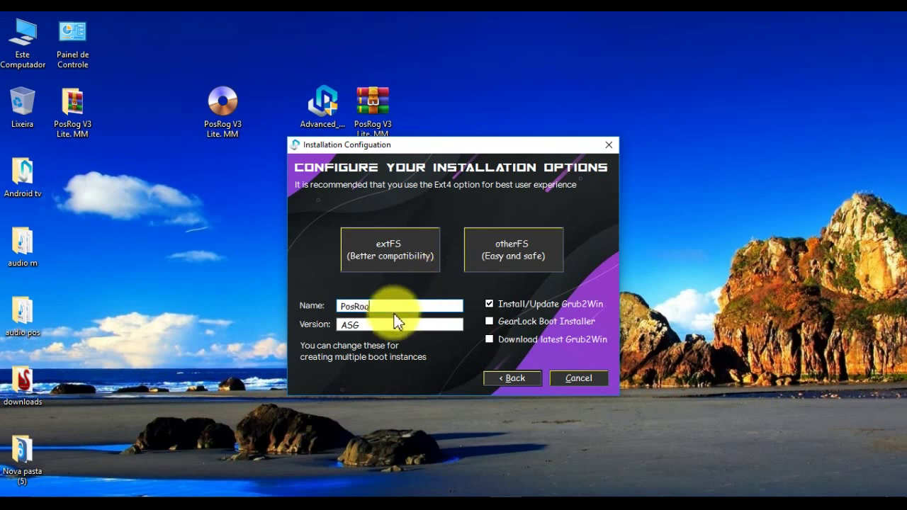
# Step: Set the installation's version to V3 and choose the otherFS installation type
pyautogui.press('Tab')
pyautogui.write('AS')
pyautogui.press('BackSpace')
pyautogui.press('BackSpace')
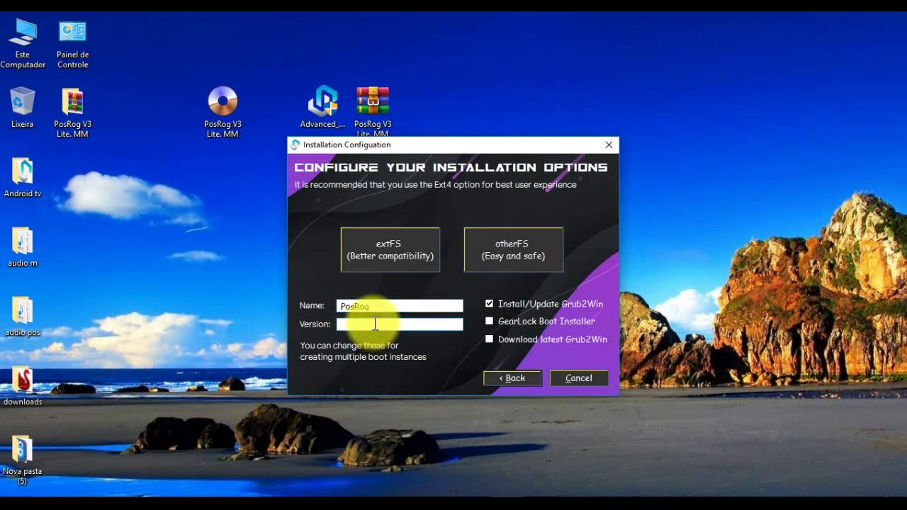
pyautogui.write('V3')
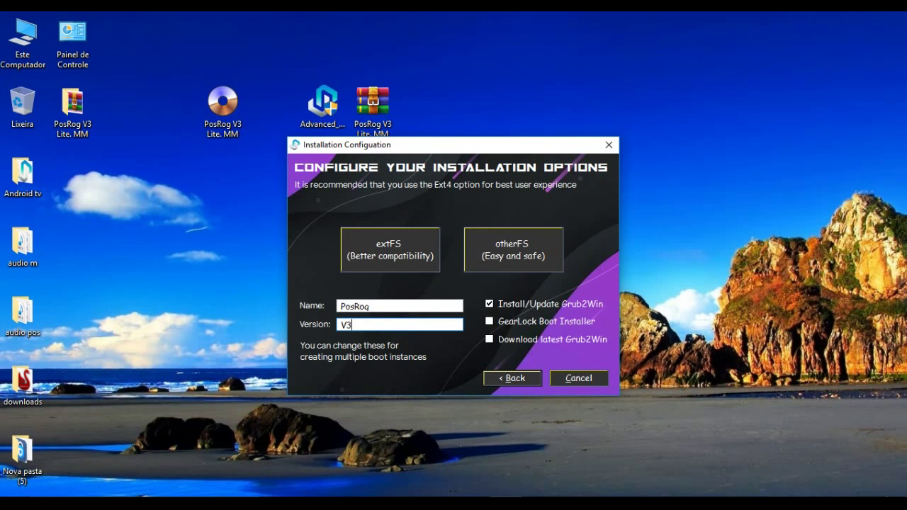
pyautogui.write('U')
pyautogui.press('BackSpace')
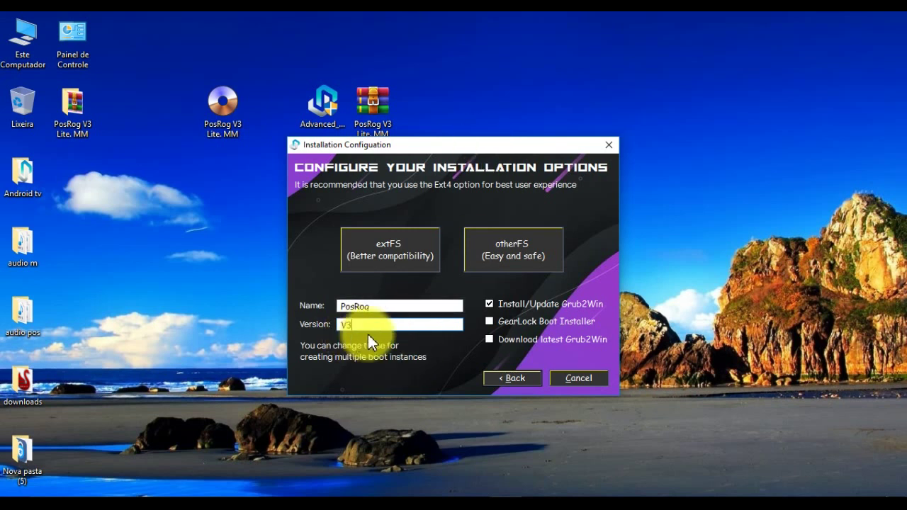
pyautogui.click(509, 259)
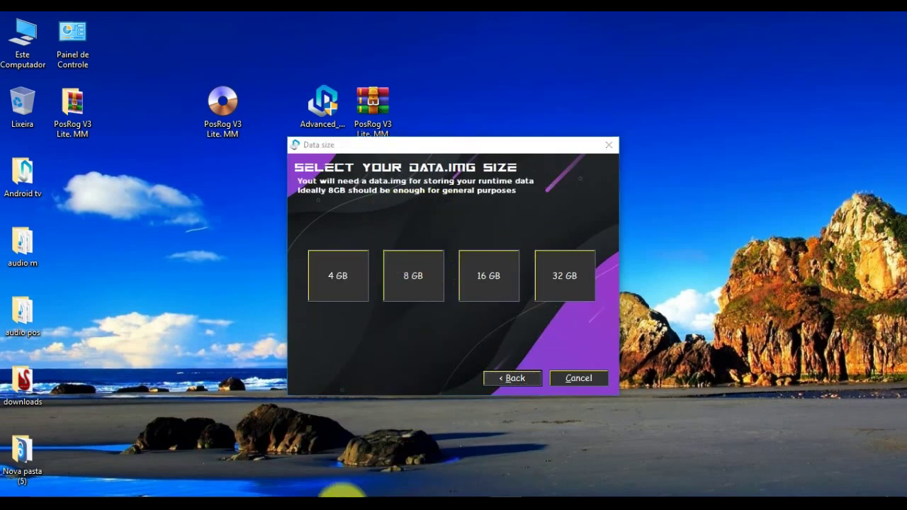
# Step: Check the free space on the POS ROG (E:) drive and choose 8 GB as the data.img size
pyautogui.click(341, 494)
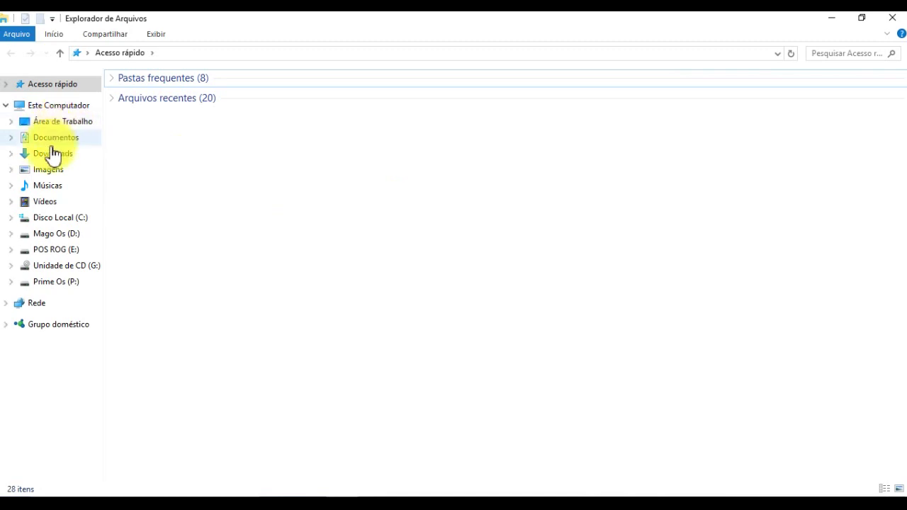
pyautogui.click(61, 107)
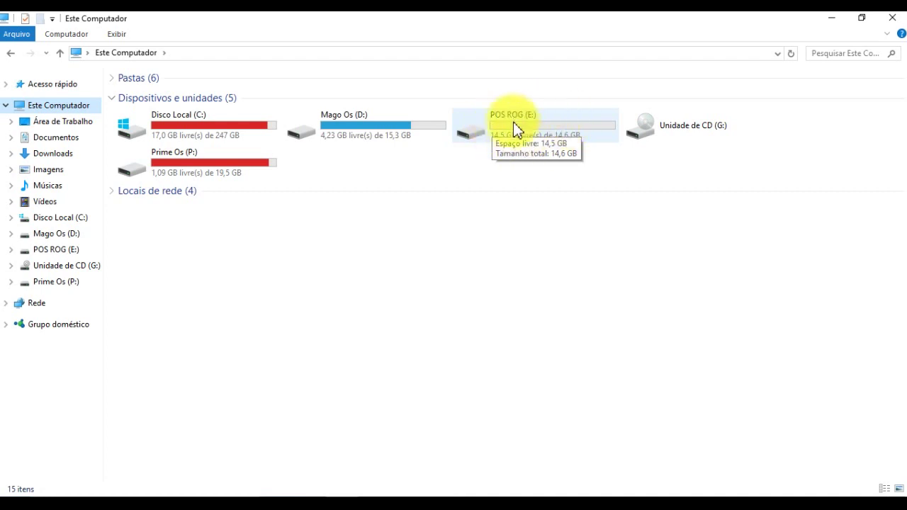
pyautogui.click(891, 17)
pyautogui.click(411, 280)
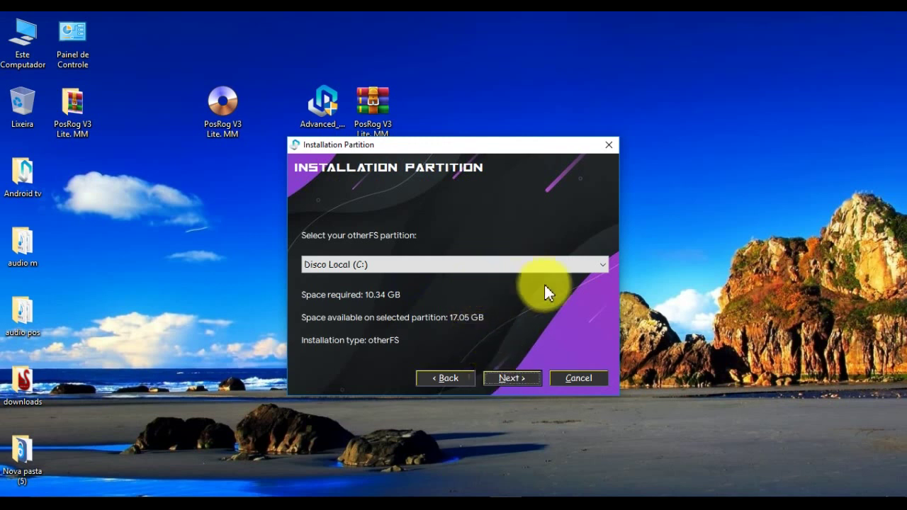
# Step: Install PosRog V3 on the POS ROG (E:) partition, acknowledge the Grub2Win setup, and finish the installer without rebooting
pyautogui.click(604, 266)
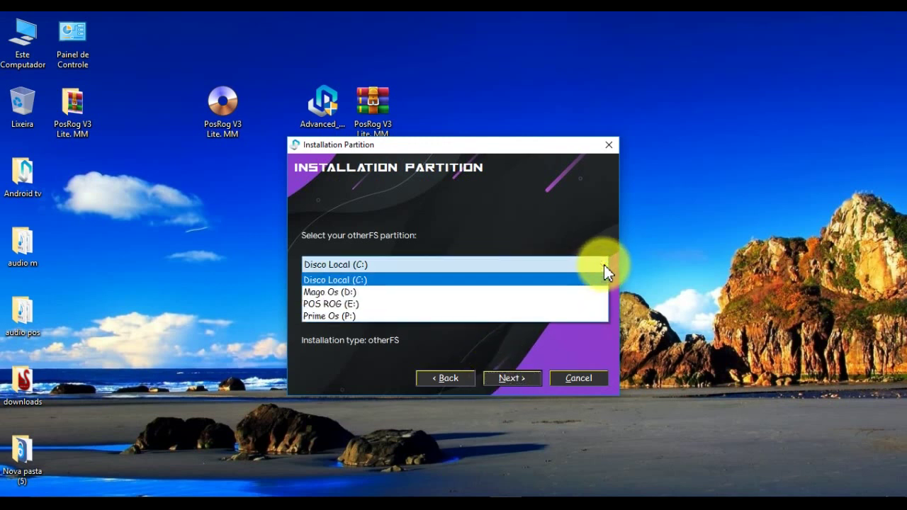
pyautogui.click(341, 304)
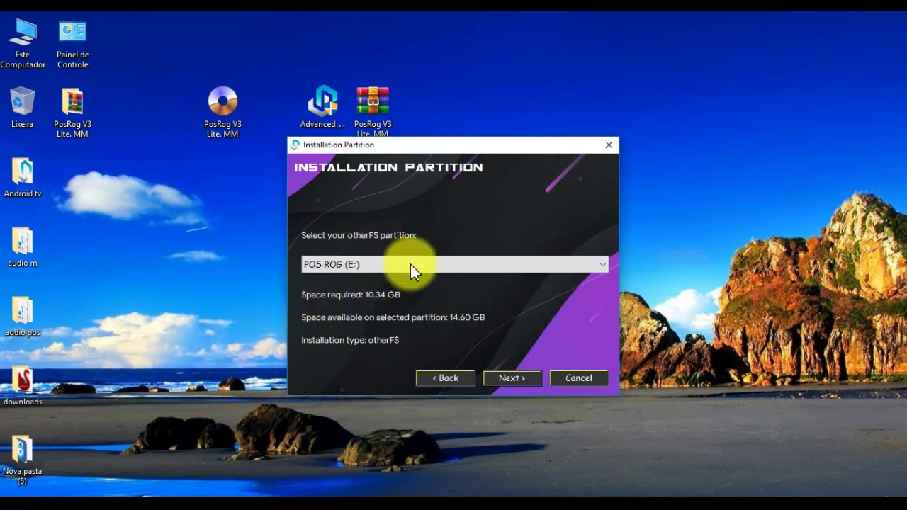
pyautogui.click(513, 376)
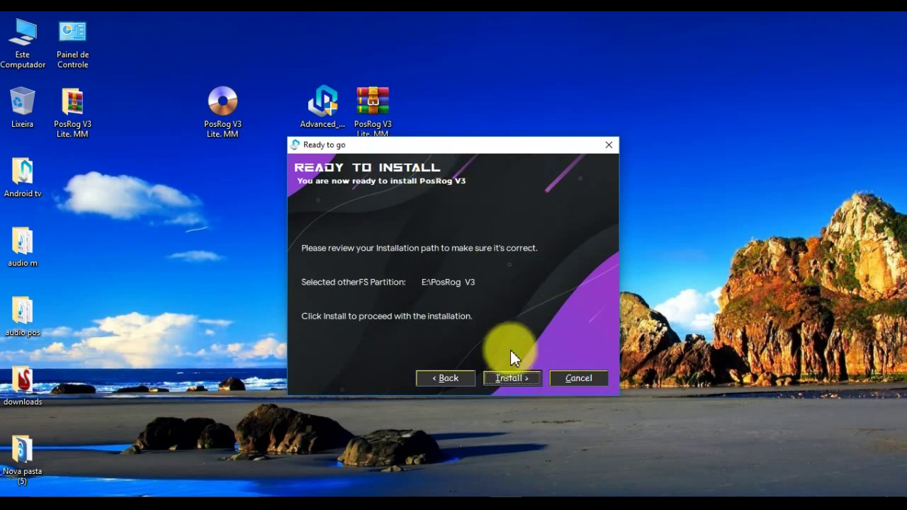
pyautogui.click(511, 379)
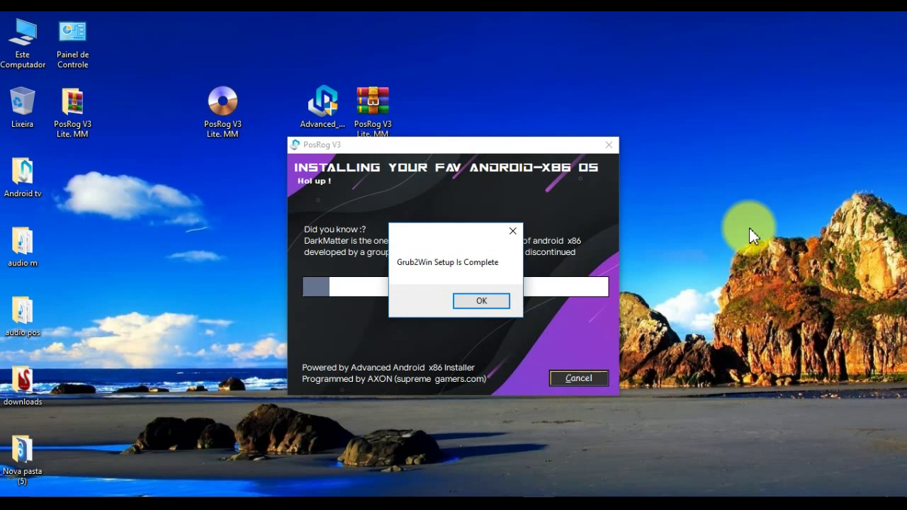
pyautogui.click(482, 301)
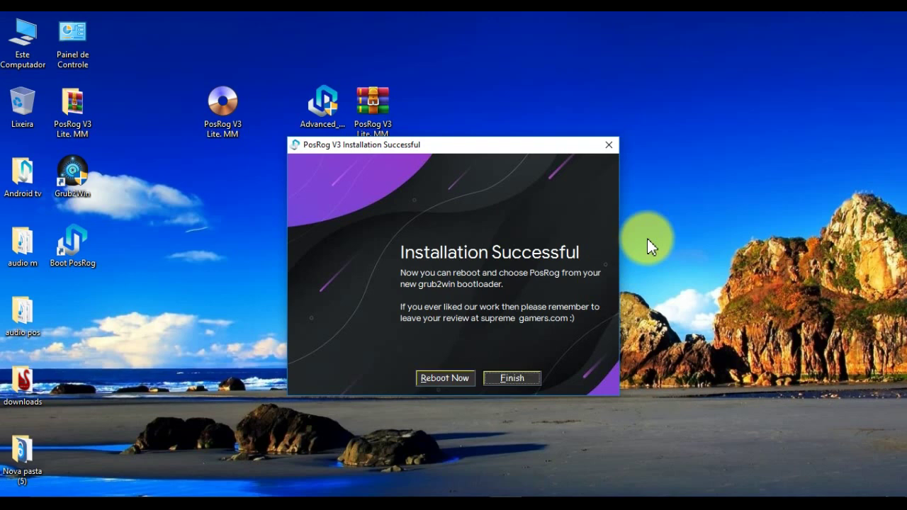
pyautogui.click(512, 377)
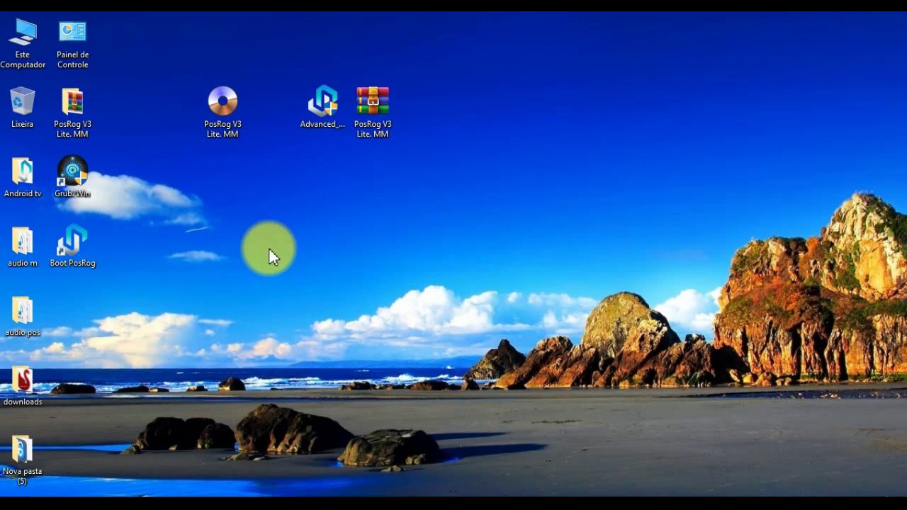
# Step: Open Grub2Win's boot menu configuration and delete the PosRog-V3 submenu entry
pyautogui.doubleClick(64, 181)
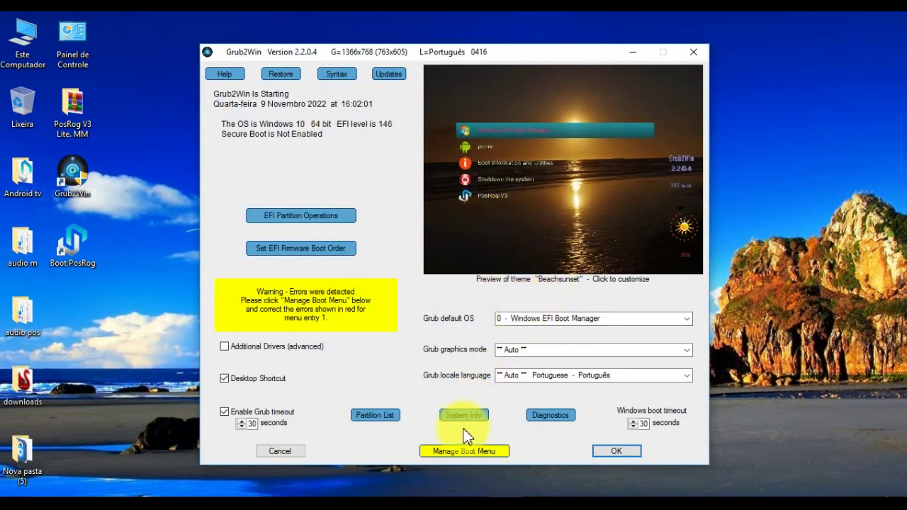
pyautogui.click(455, 451)
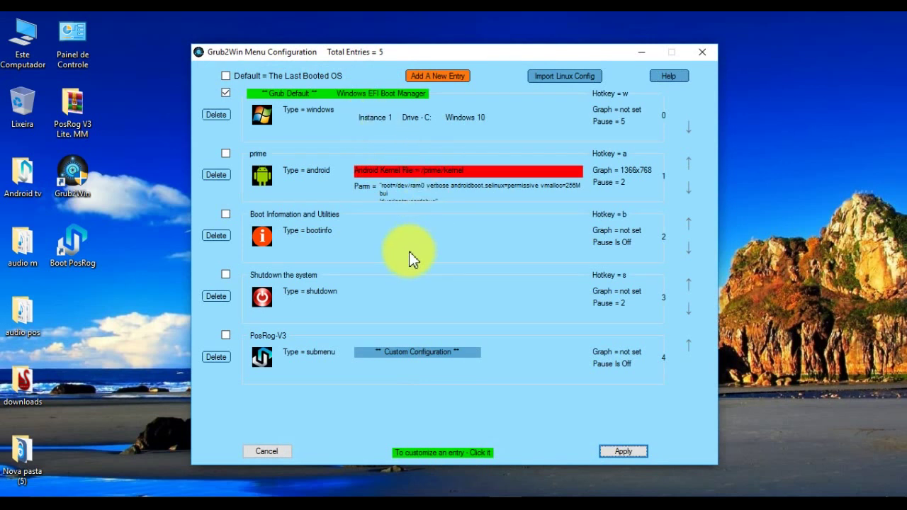
pyautogui.click(223, 356)
pyautogui.click(458, 310)
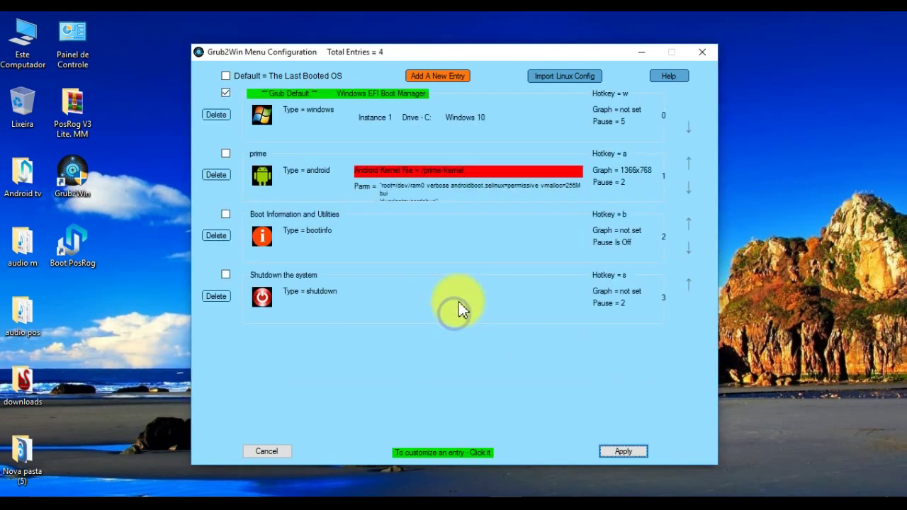
# Step: Add a new boot menu entry in slot 4 and set its type to android
pyautogui.click(436, 75)
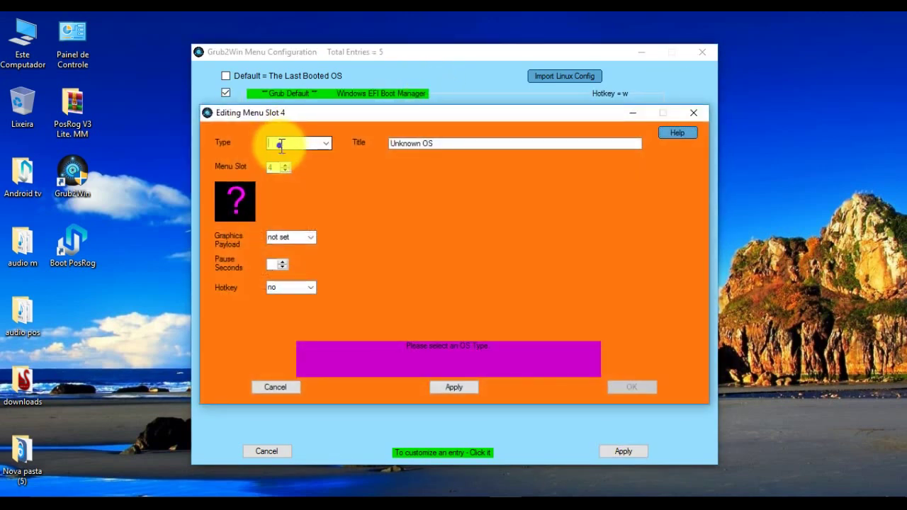
pyautogui.click(322, 143)
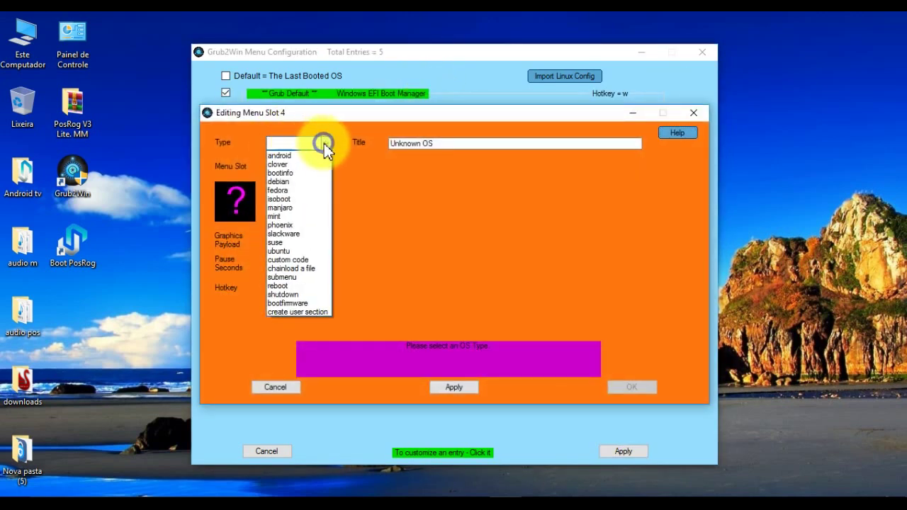
pyautogui.click(287, 152)
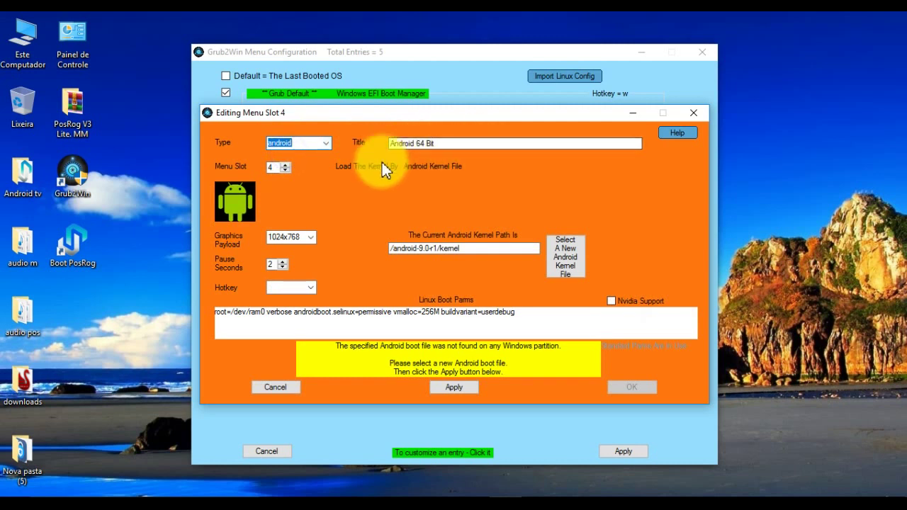
# Step: Title the new Android entry POSROG and set its graphics payload to 1366x768
pyautogui.click(448, 140)
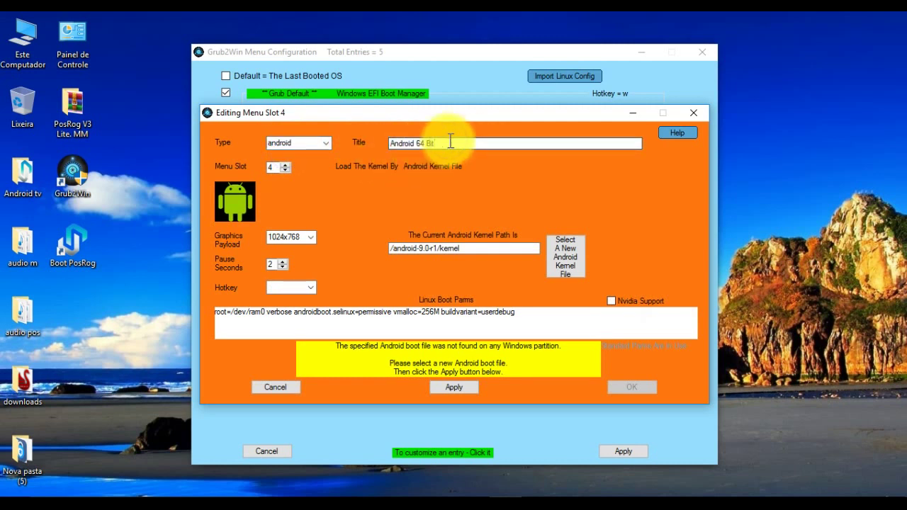
pyautogui.press('BackSpace')
pyautogui.press('BackSpace')
pyautogui.press('BackSpace')
pyautogui.press('BackSpace')
pyautogui.press('BackSpace')
pyautogui.press('BackSpace')
pyautogui.press('BackSpace')
pyautogui.press('BackSpace')
pyautogui.press('BackSpace')
pyautogui.press('BackSpace')
pyautogui.press('BackSpace')
pyautogui.press('BackSpace')
pyautogui.press('BackSpace')
pyautogui.write('PO')
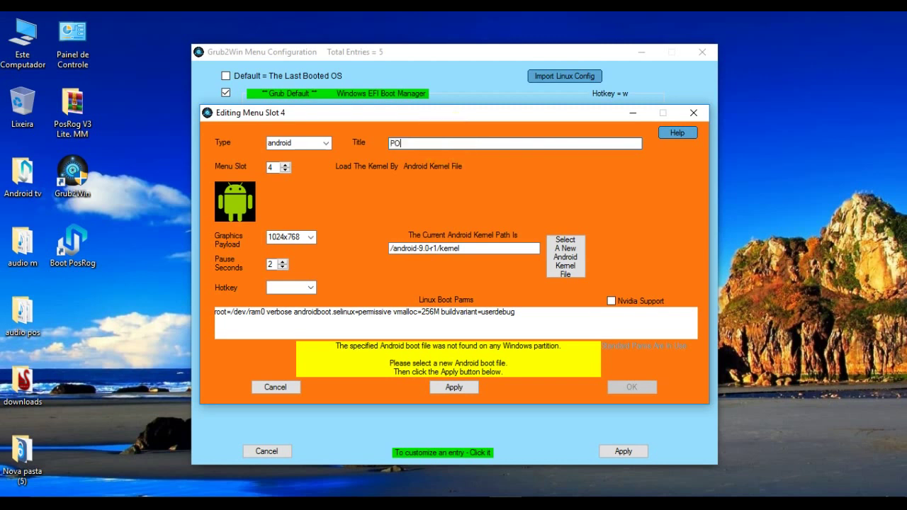
pyautogui.write('SROG')
pyautogui.click(310, 236)
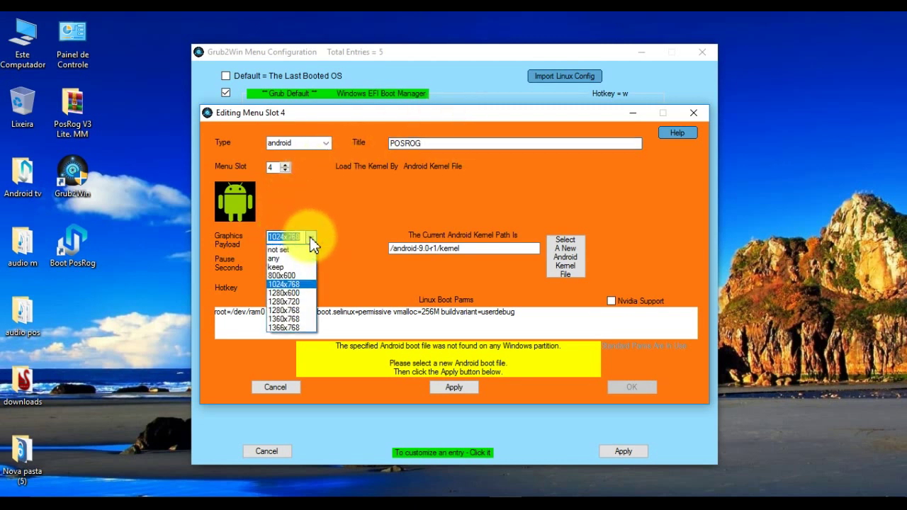
pyautogui.click(283, 328)
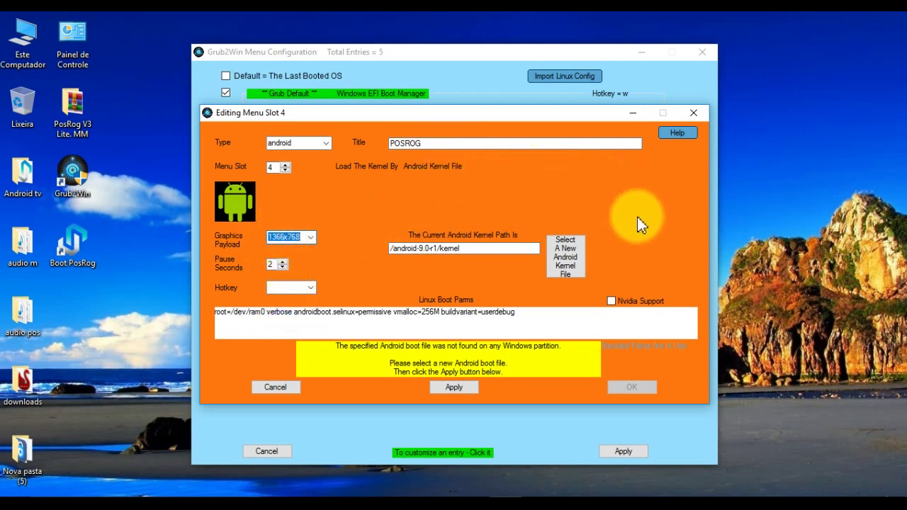
# Step: Select the kernel file in the PosRog-V3 folder on POS ROG (E:) as the entry's Android kernel file
pyautogui.click(566, 262)
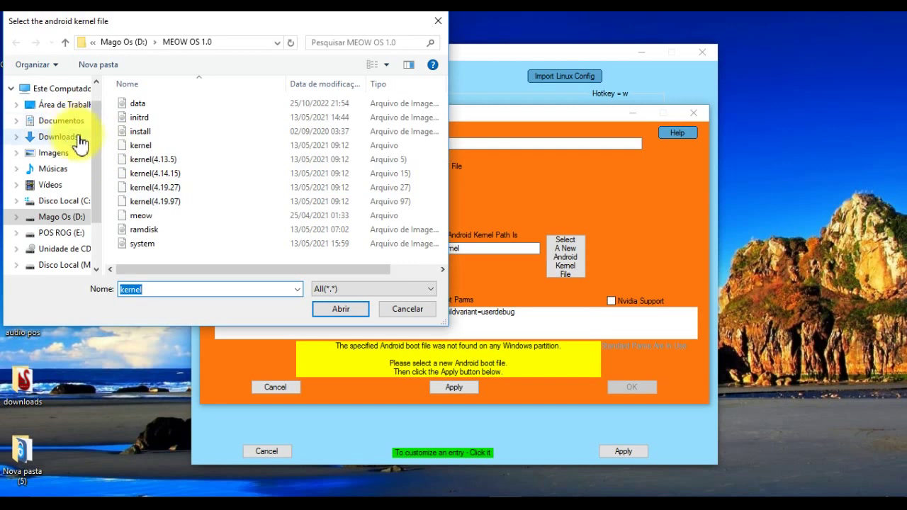
pyautogui.click(61, 234)
pyautogui.doubleClick(168, 107)
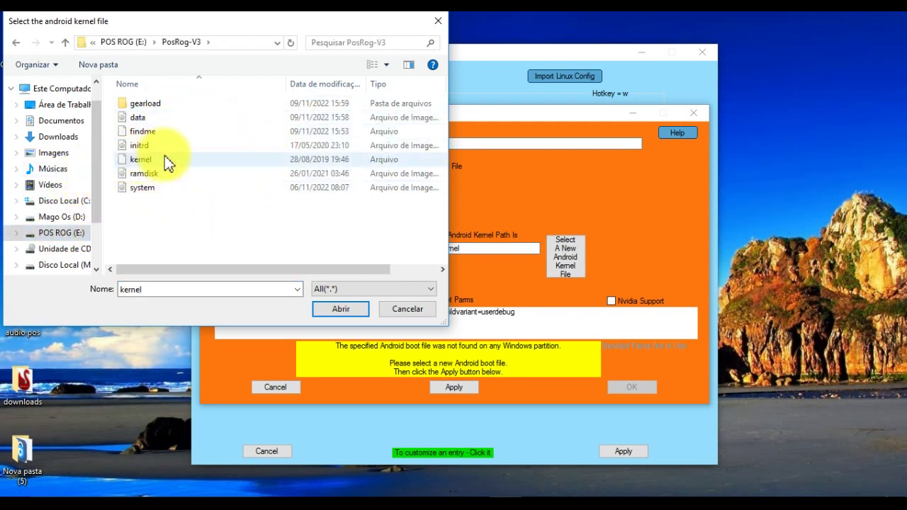
pyautogui.click(139, 160)
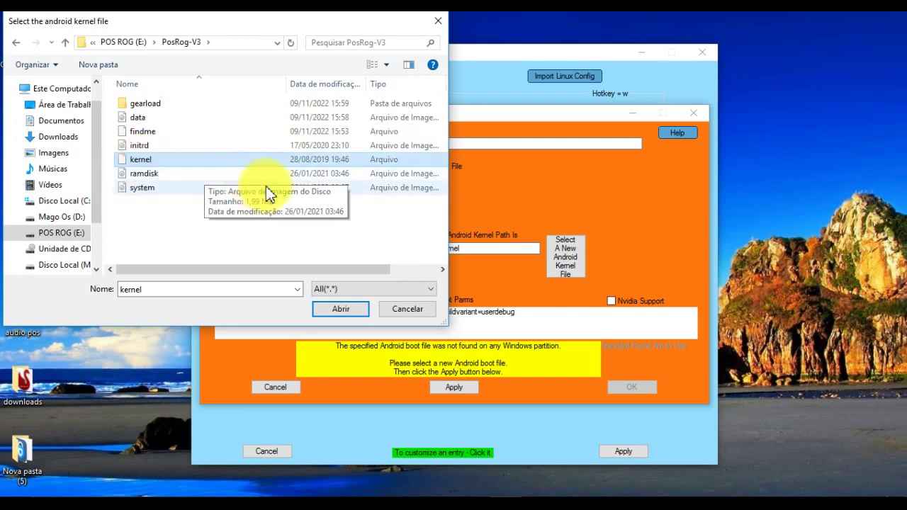
pyautogui.click(347, 312)
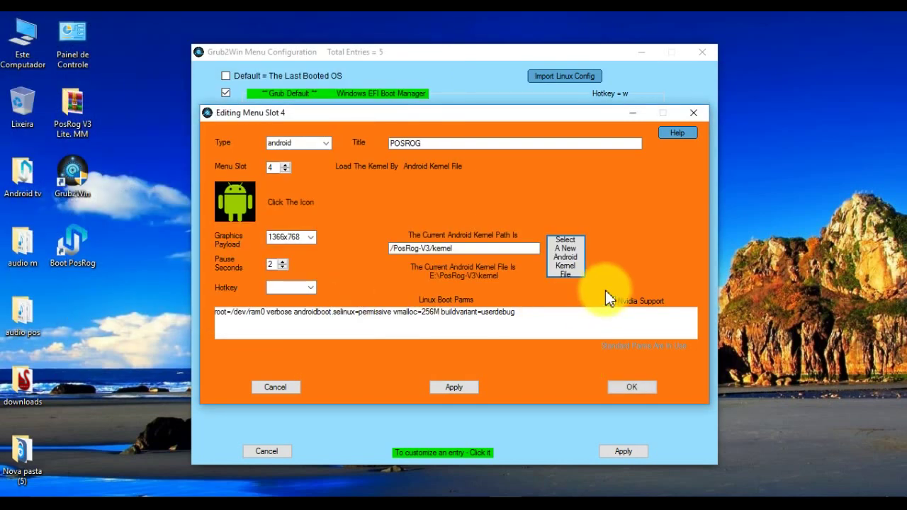
# Step: Change the POSROG entry's icon to the panda image xtra-02, then apply and confirm the entry
pyautogui.click(238, 201)
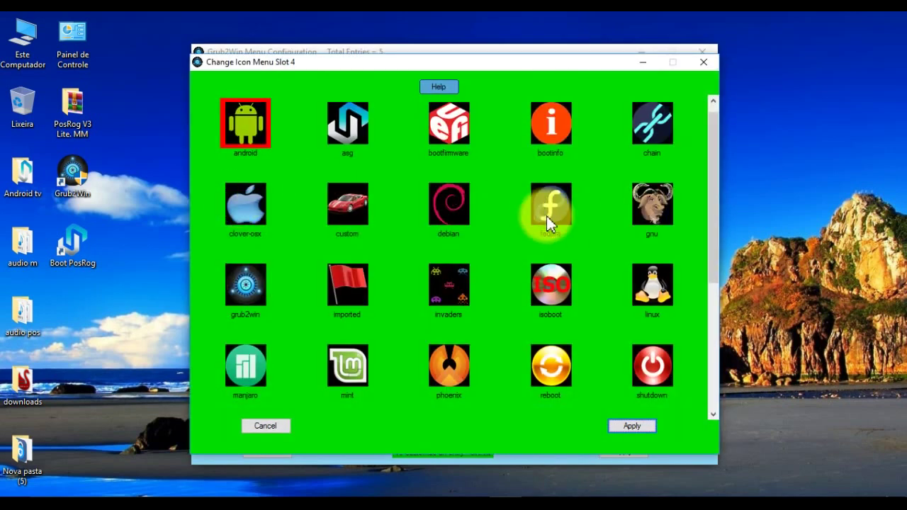
pyautogui.scroll(-5, 534, 195)
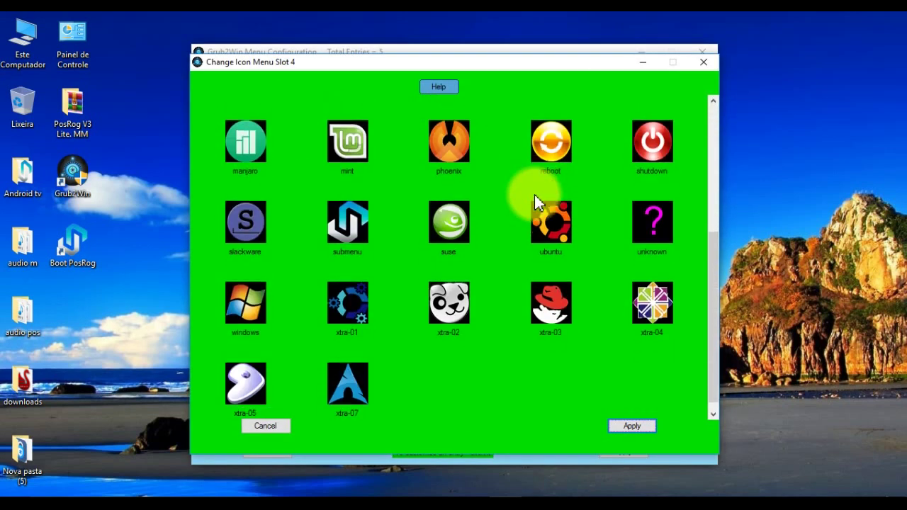
pyautogui.click(448, 305)
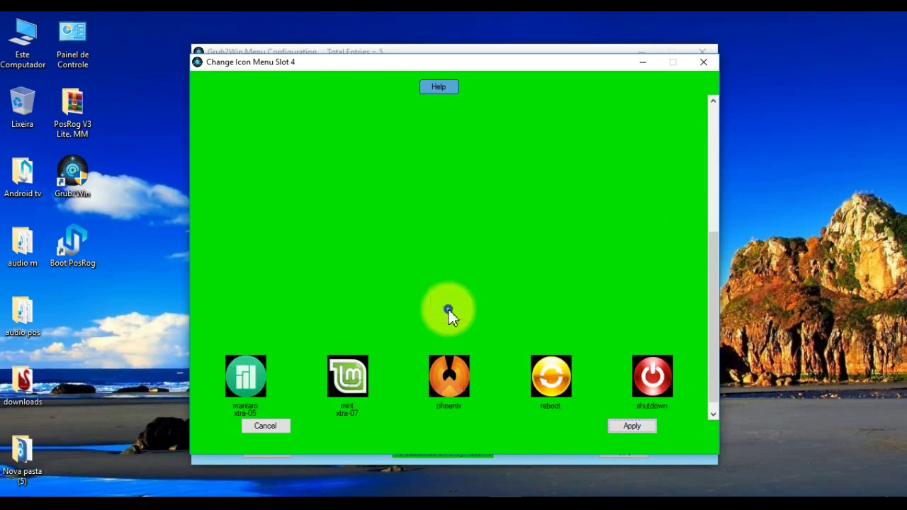
pyautogui.click(640, 430)
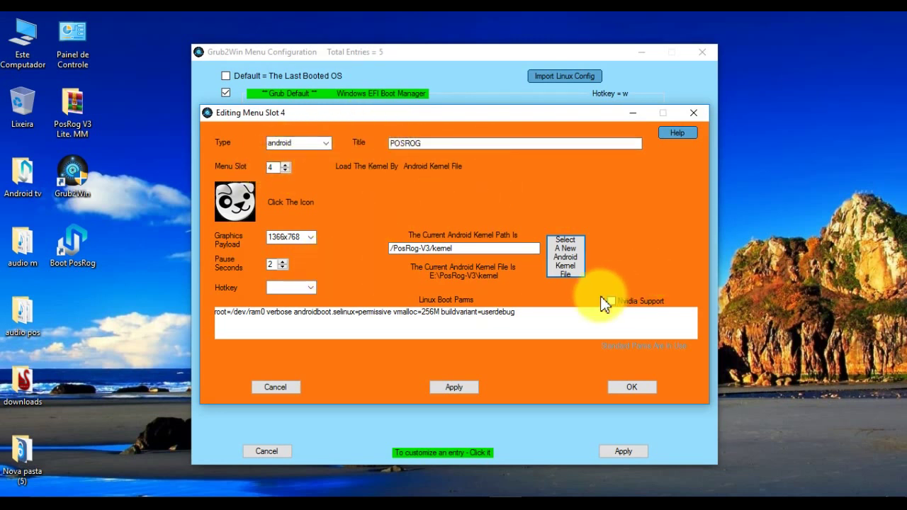
pyautogui.click(471, 388)
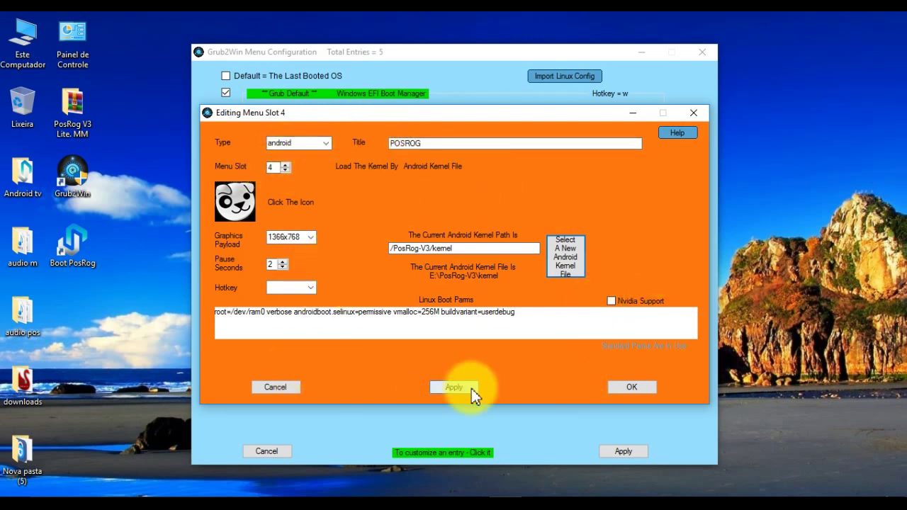
pyautogui.click(642, 385)
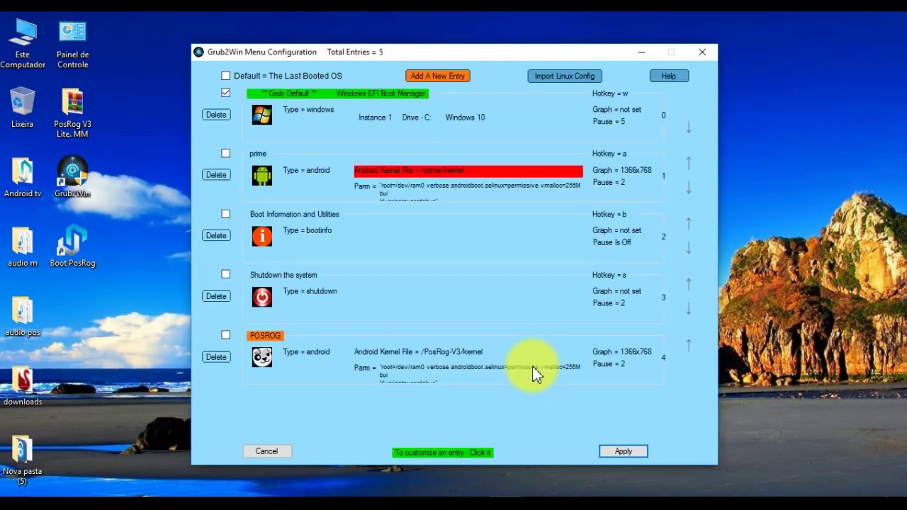
# Step: Move the POSROG entry up to slot 1, directly below Windows EFI Boot Manager, and apply the menu configuration
pyautogui.click(688, 344)
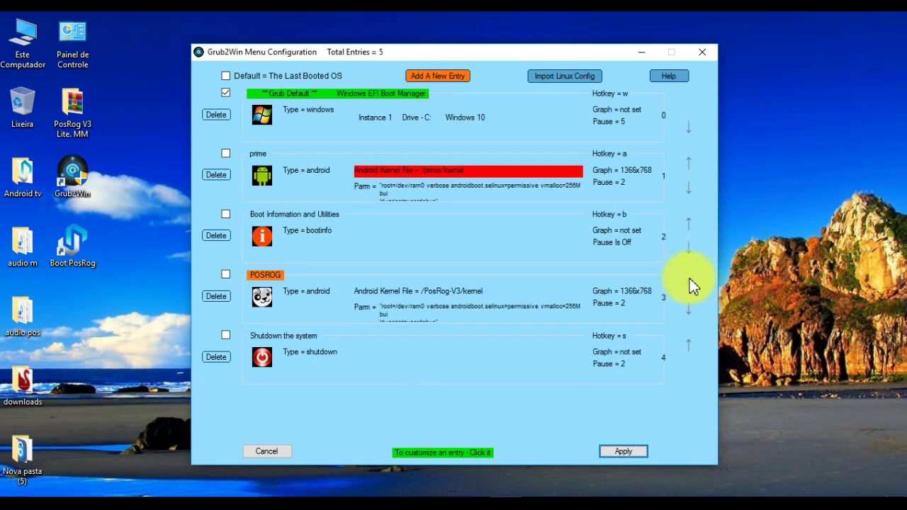
pyautogui.click(688, 280)
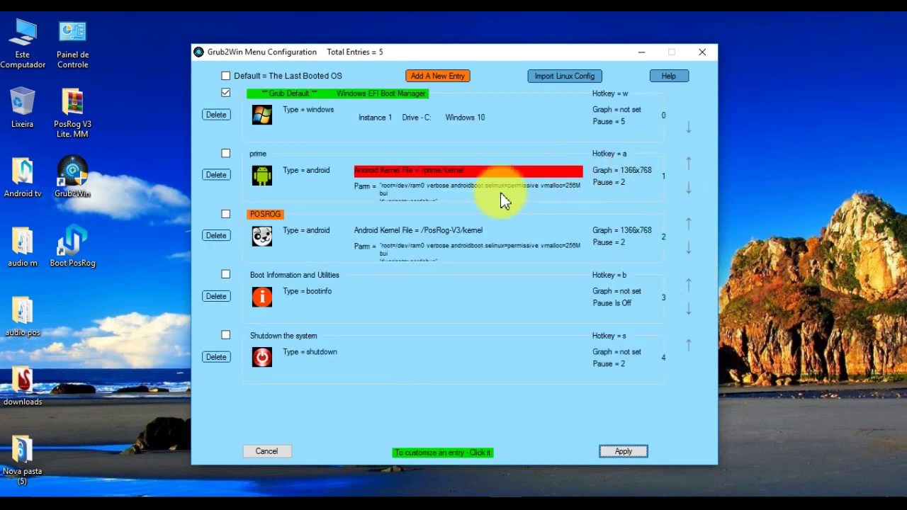
pyautogui.click(691, 224)
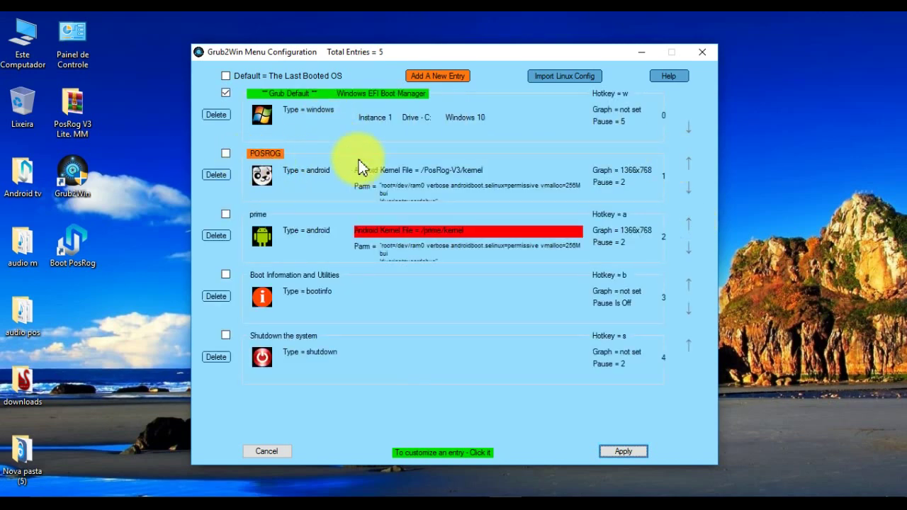
pyautogui.click(636, 453)
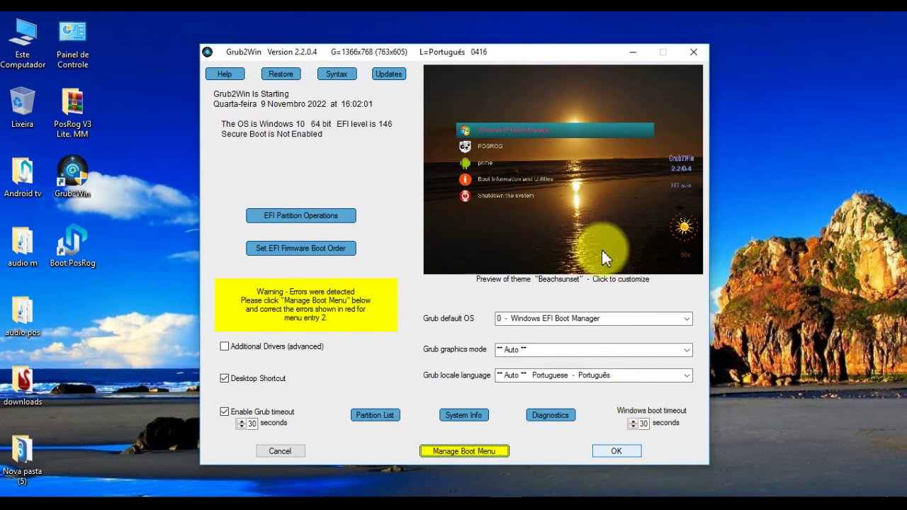
# Step: Change the boot theme's background to Eiffel, then save the Grub2Win configuration and close the program
pyautogui.click(562, 227)
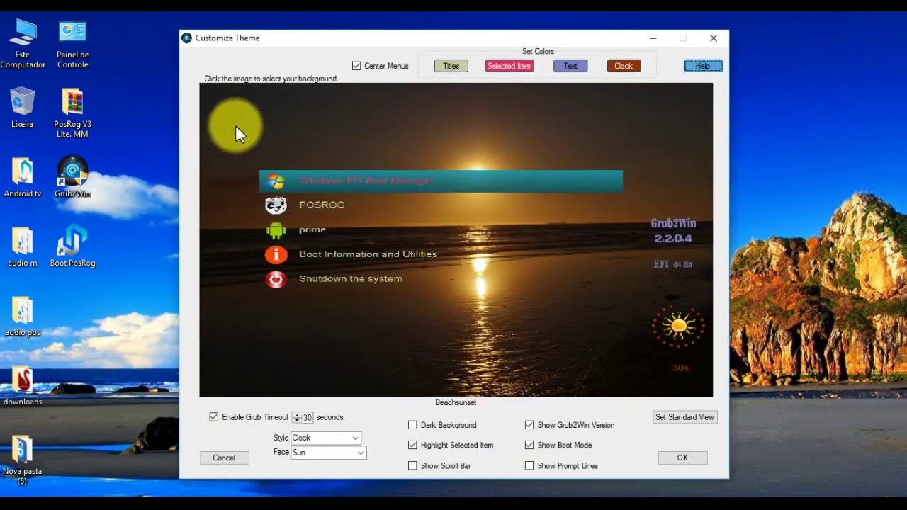
pyautogui.click(447, 318)
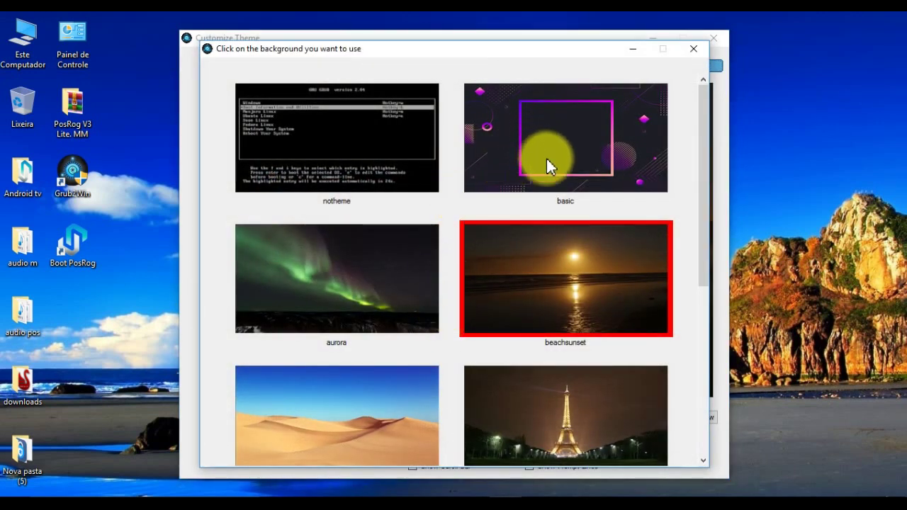
pyautogui.scroll(-5, 556, 216)
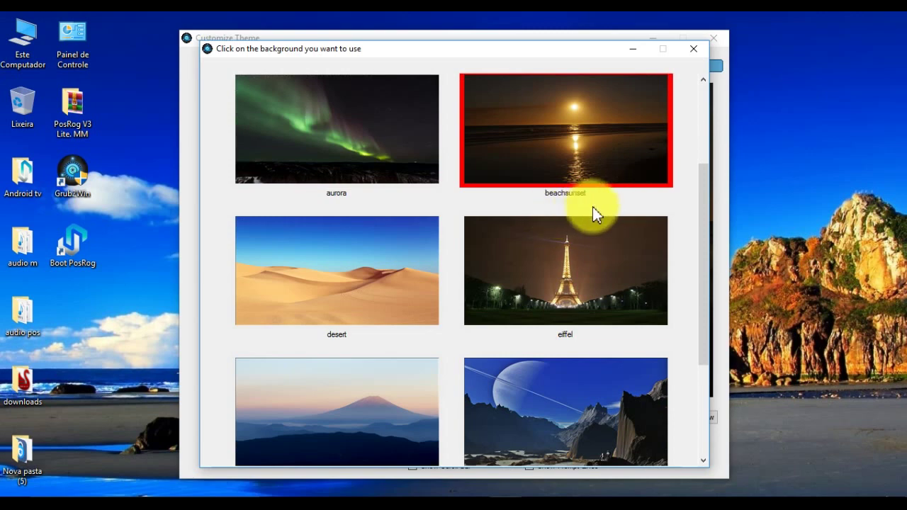
pyautogui.scroll(-1, 592, 207)
pyautogui.press('Escape')
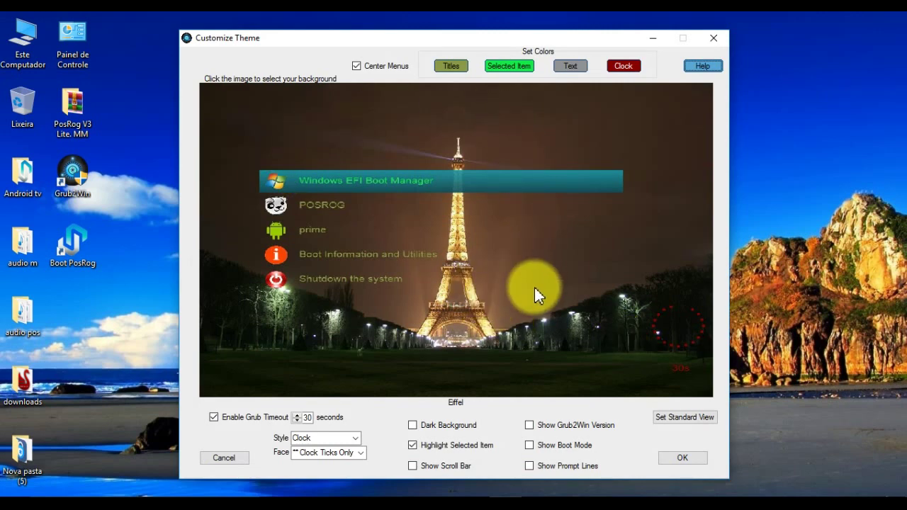
pyautogui.click(682, 458)
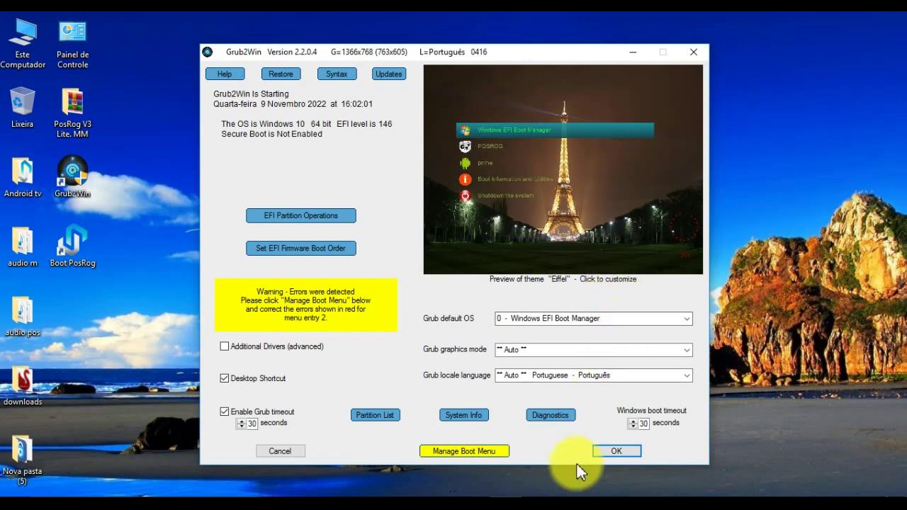
pyautogui.click(608, 451)
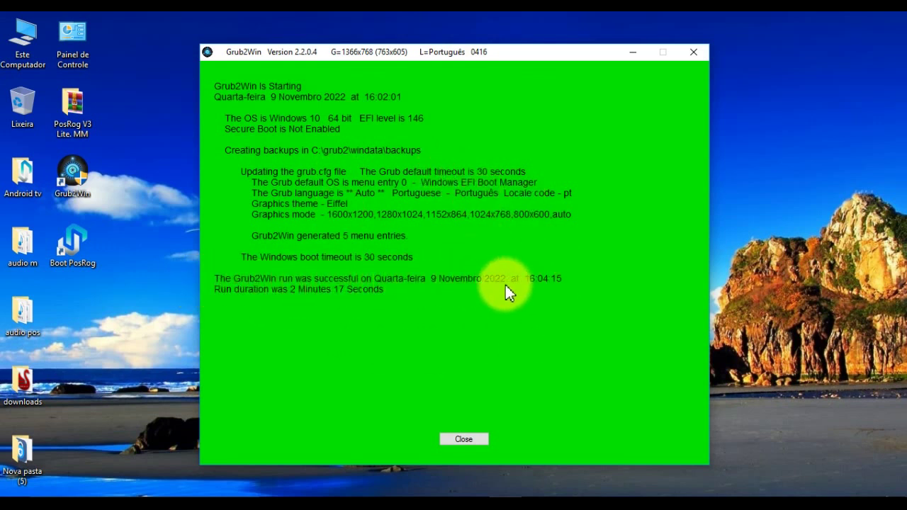
pyautogui.click(462, 438)
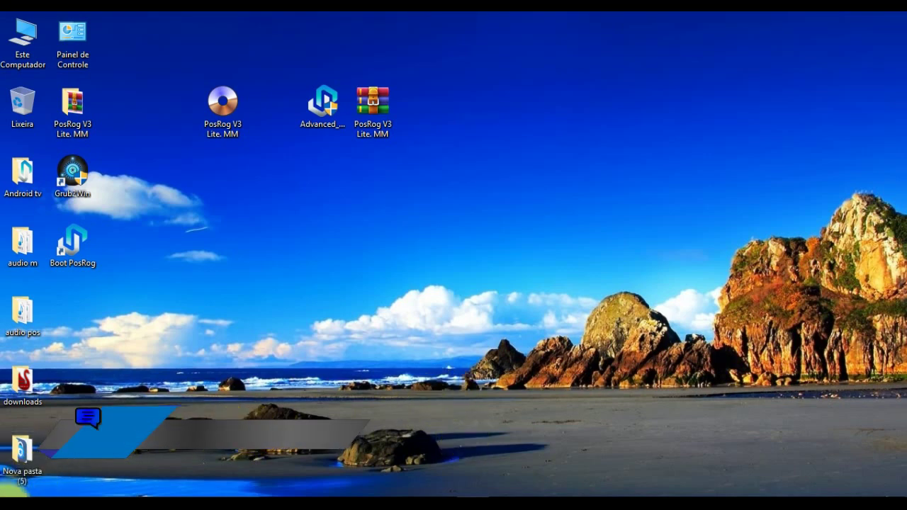
# Step: Restart the computer from Windows and boot the POSROG entry from the Grub menu
pyautogui.click(10, 492)
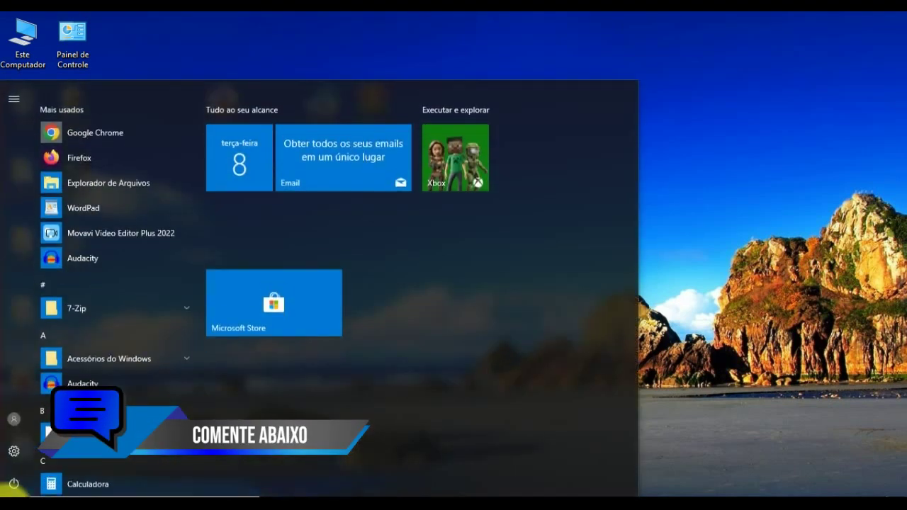
pyautogui.click(12, 483)
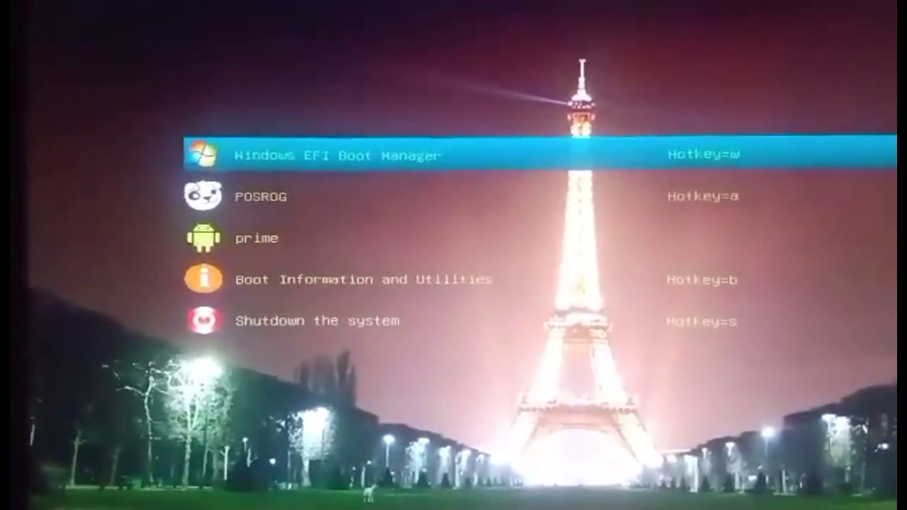
pyautogui.press('Down')
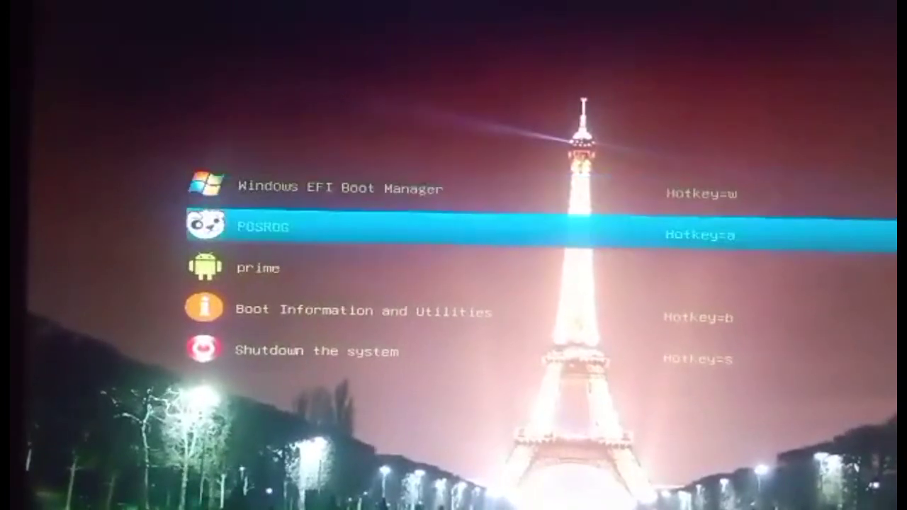
pyautogui.press('Return')
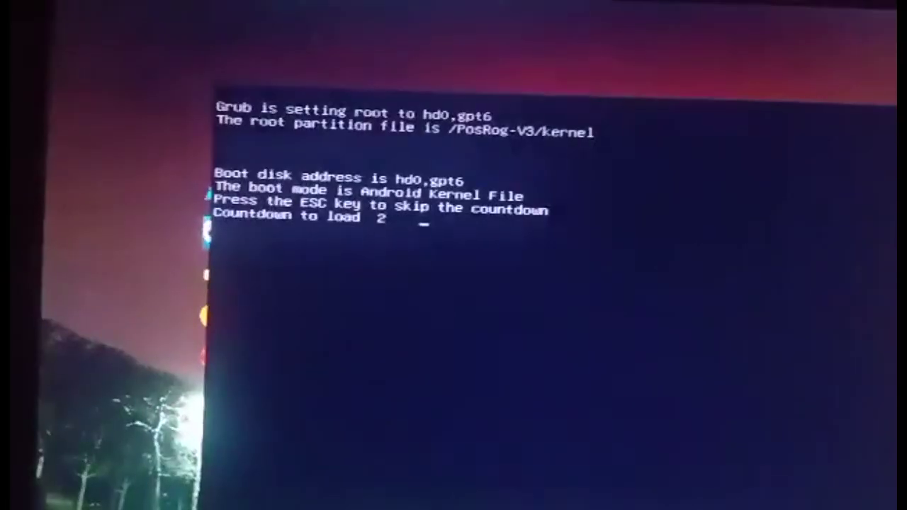